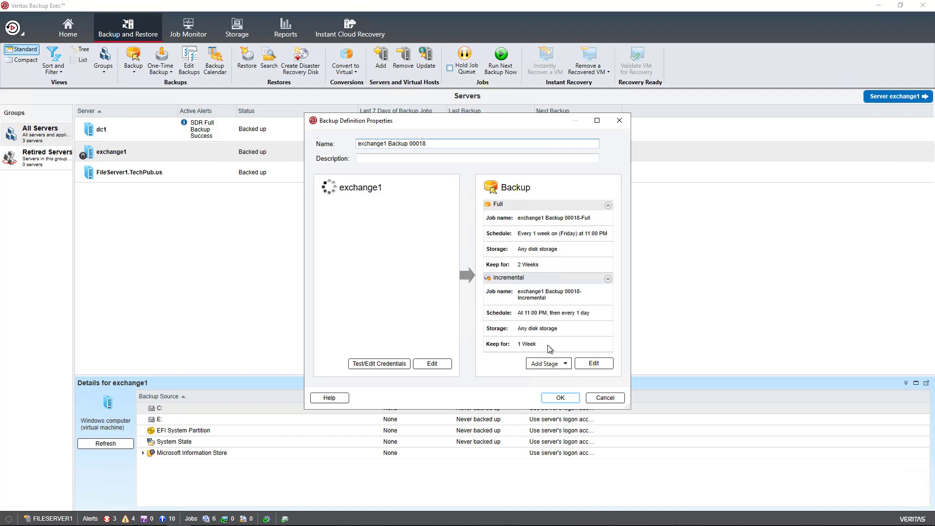
# Check the Microsoft Exchange options of the exchange1 backup stage, then cancel without changes.
pyautogui.click(590, 366)
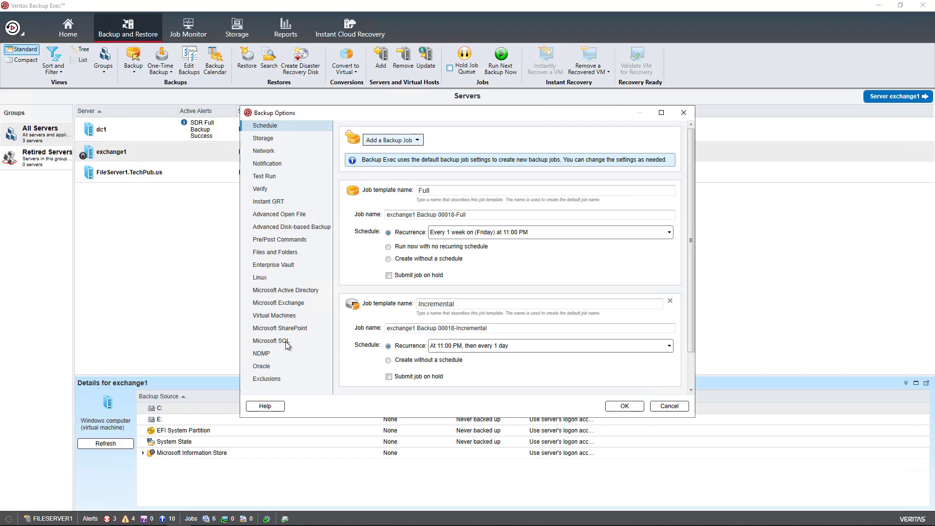
pyautogui.click(287, 303)
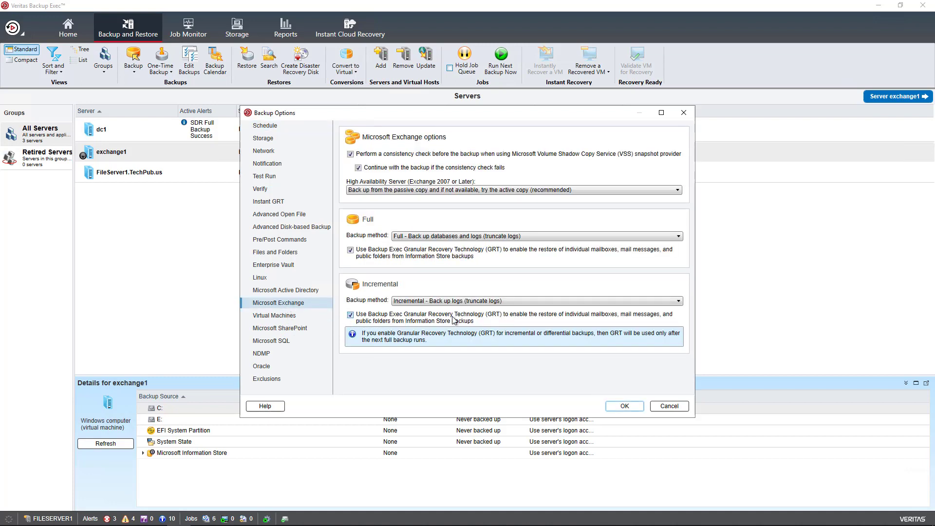
pyautogui.click(671, 410)
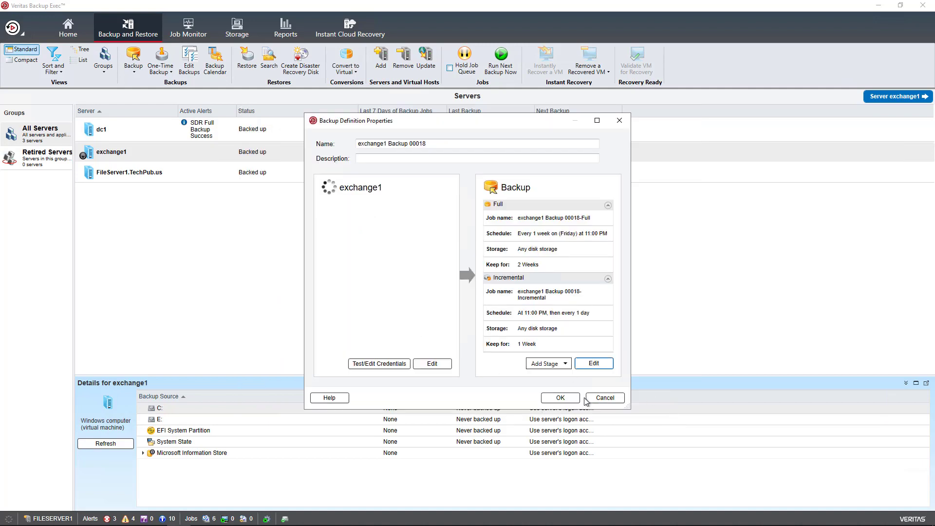
# Close the backup definition and start a Microsoft Exchange mailbox-items restore for exchange1.
pyautogui.click(606, 398)
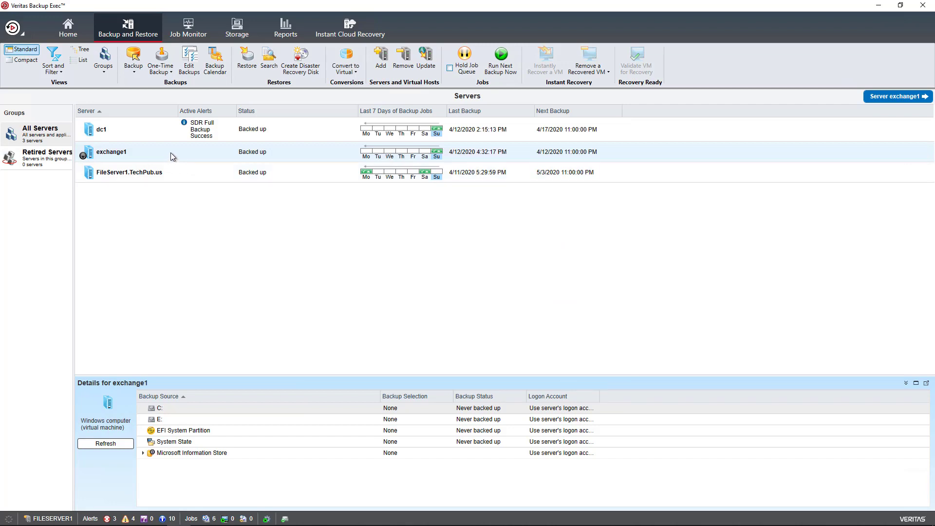
pyautogui.click(248, 64)
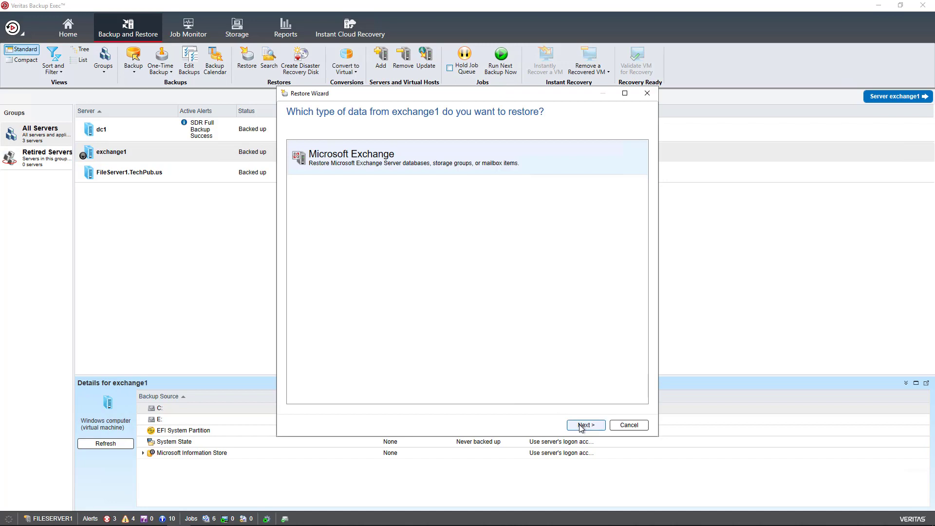
pyautogui.click(581, 425)
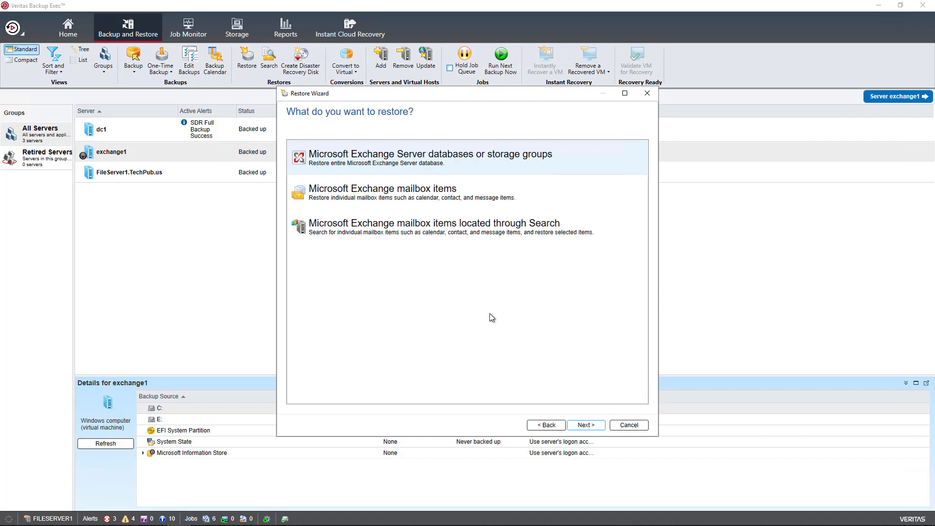
pyautogui.press('Down')
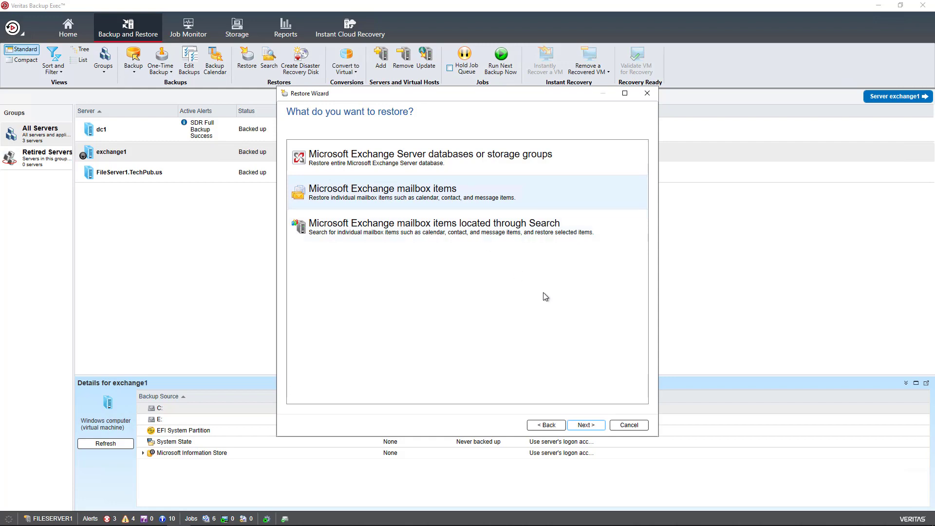
pyautogui.click(590, 426)
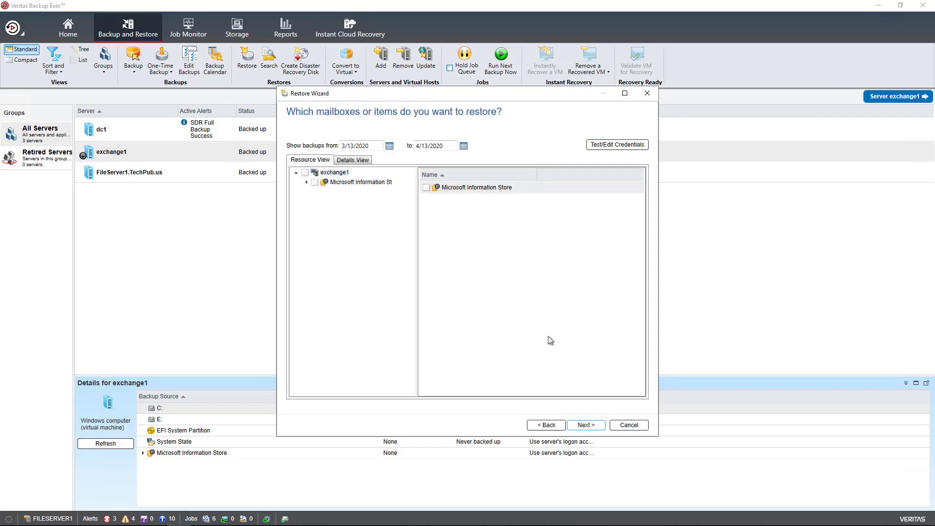
# Browse the 4/12/2020 3:44:47 PM Mailbox Database backup and tick the Administrator mailbox for restore.
pyautogui.click(306, 182)
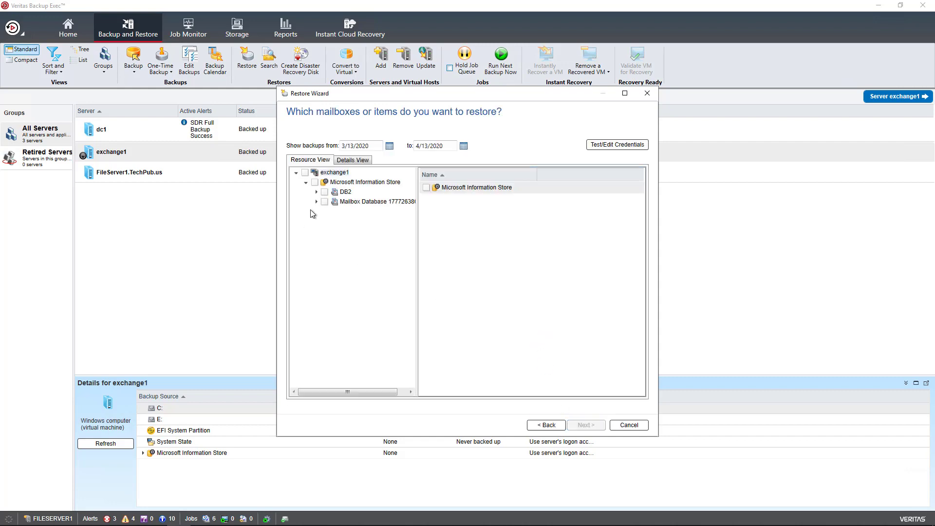
pyautogui.click(317, 201)
pyautogui.click(325, 212)
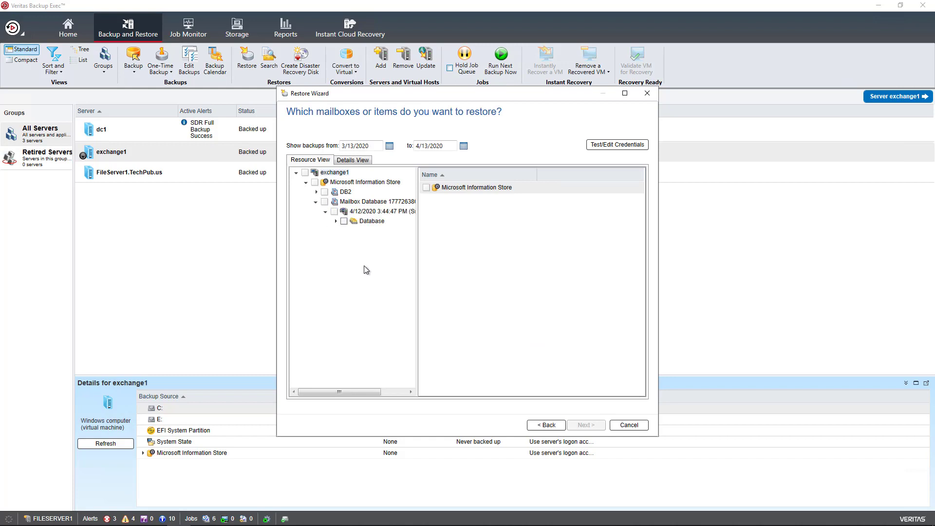
pyautogui.click(335, 221)
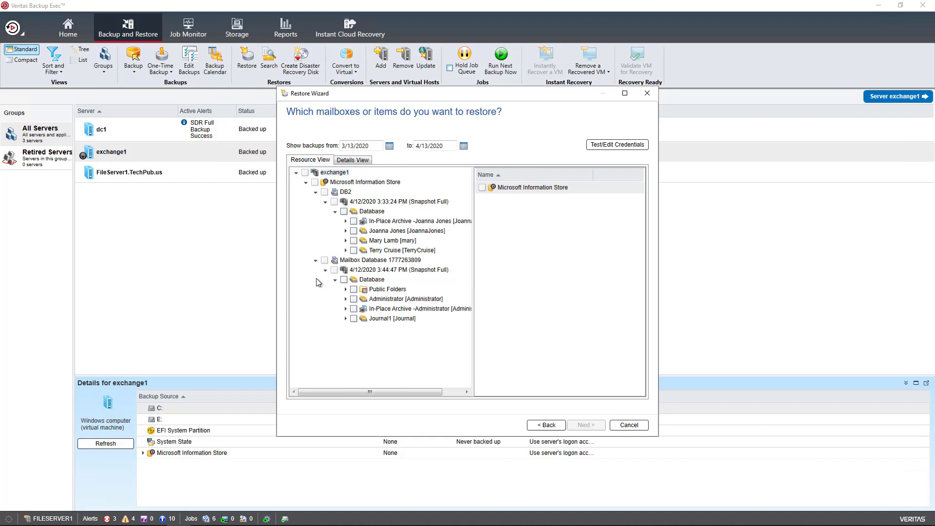
pyautogui.doubleClick(392, 299)
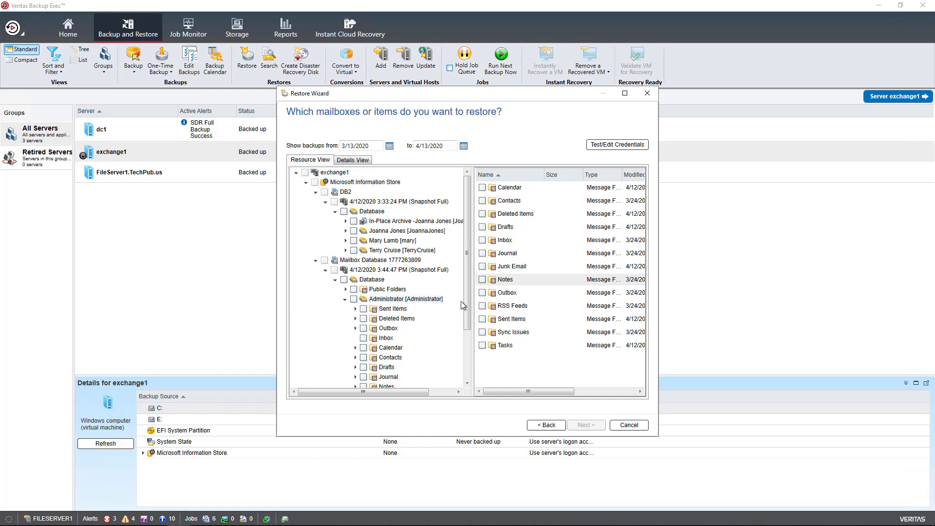
pyautogui.doubleClick(511, 242)
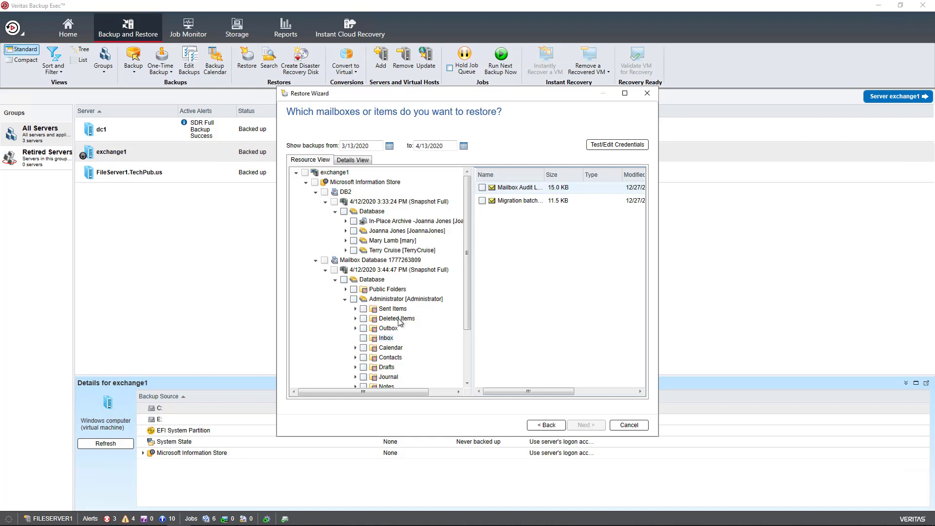
pyautogui.click(398, 318)
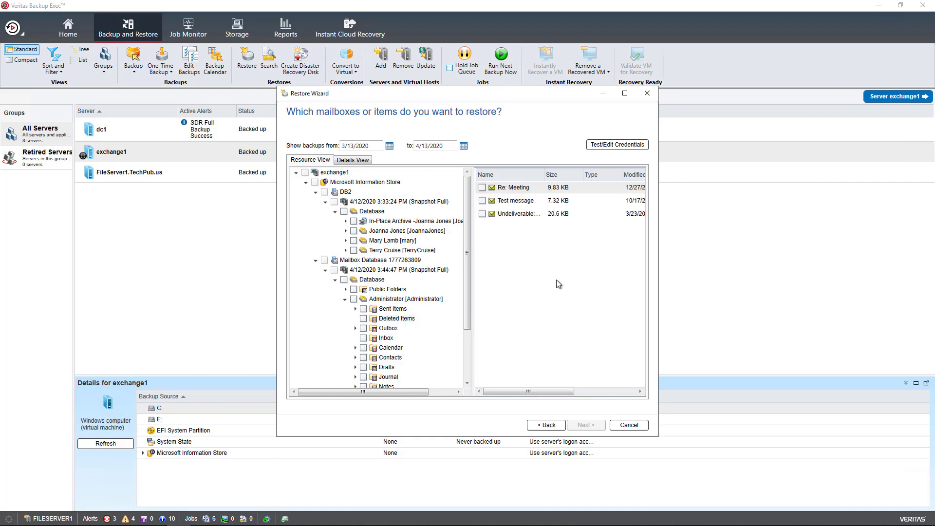
pyautogui.moveTo(469, 286); pyautogui.dragTo(475, 340)
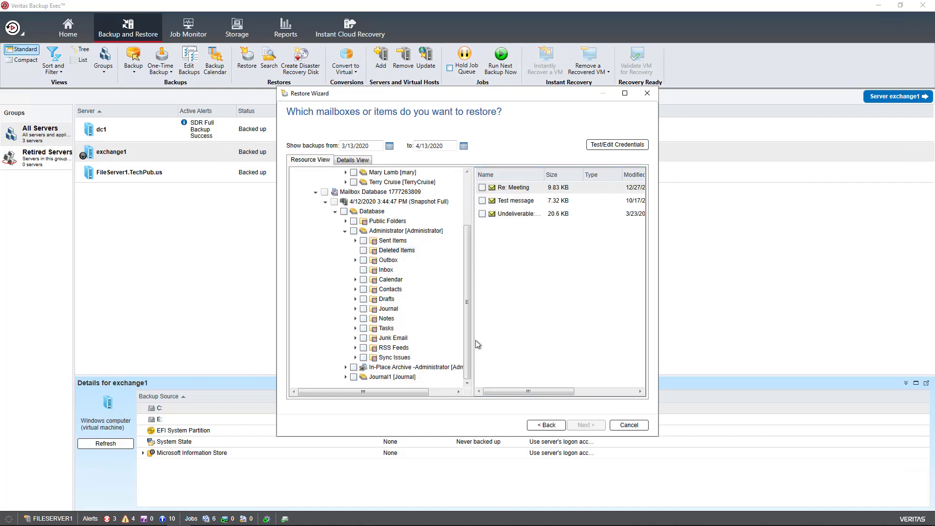
pyautogui.click(353, 230)
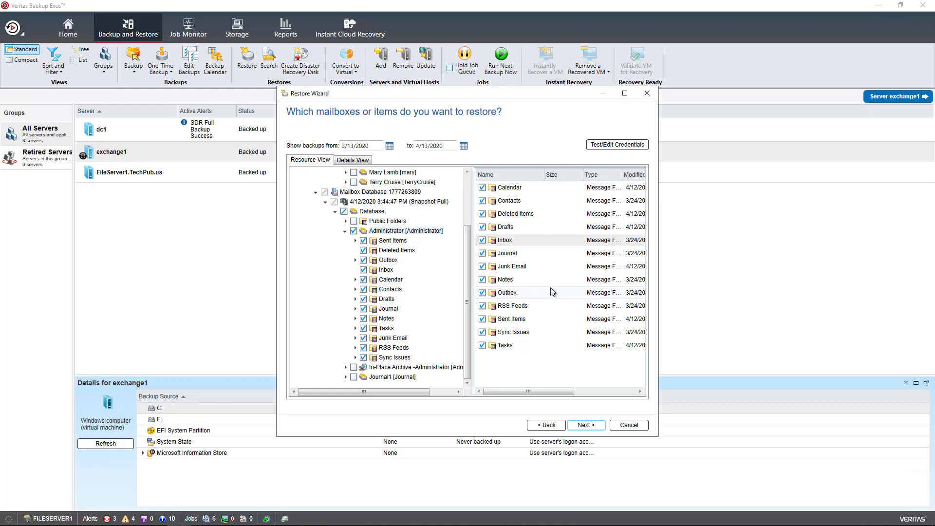
# Verify exchange1 credentials, then restrict the selection to only Administrator's Deleted Items folder.
pyautogui.click(617, 145)
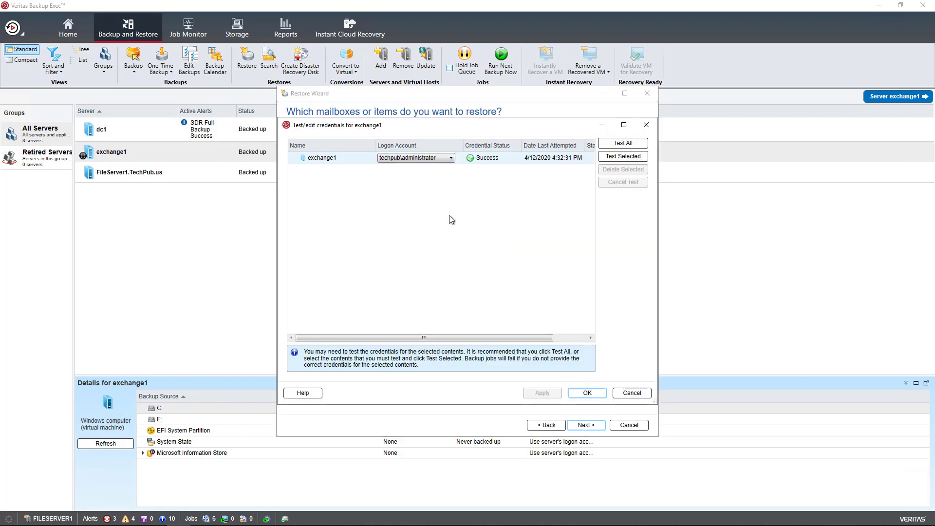
pyautogui.click(588, 393)
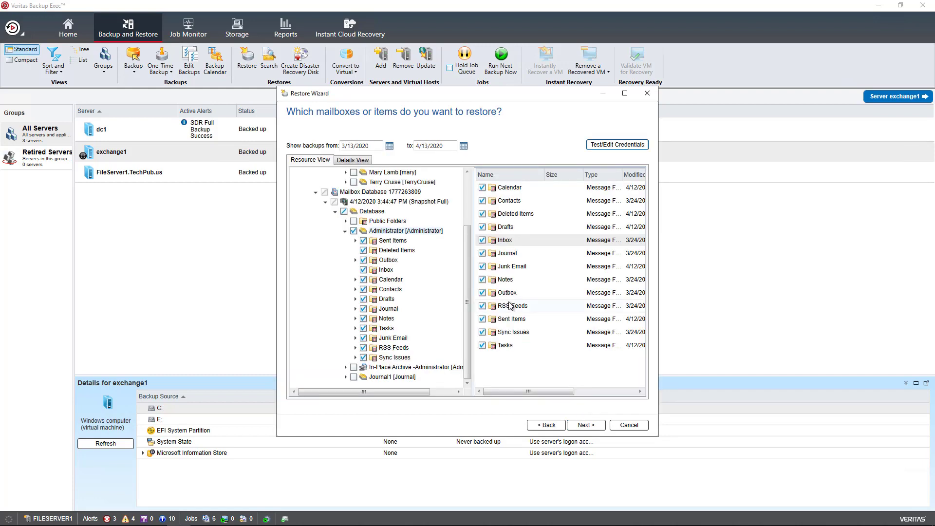
pyautogui.click(354, 231)
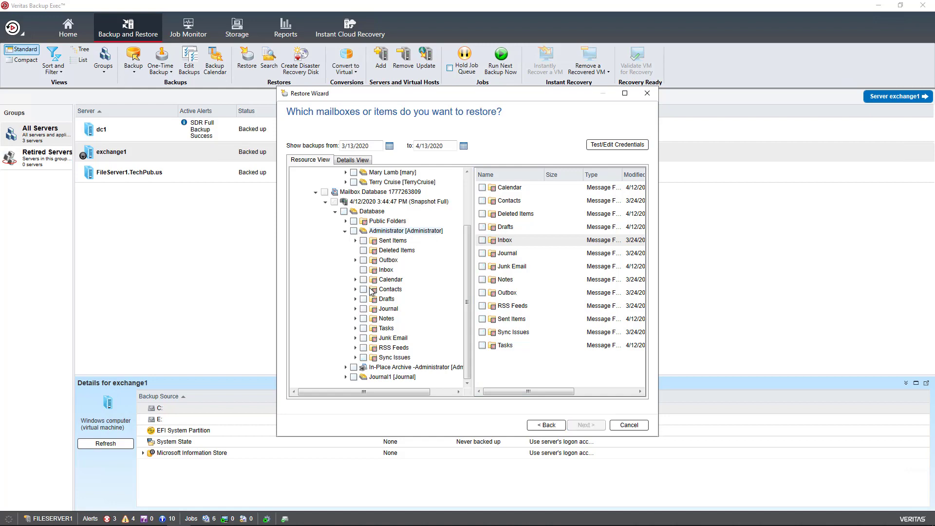
pyautogui.click(363, 251)
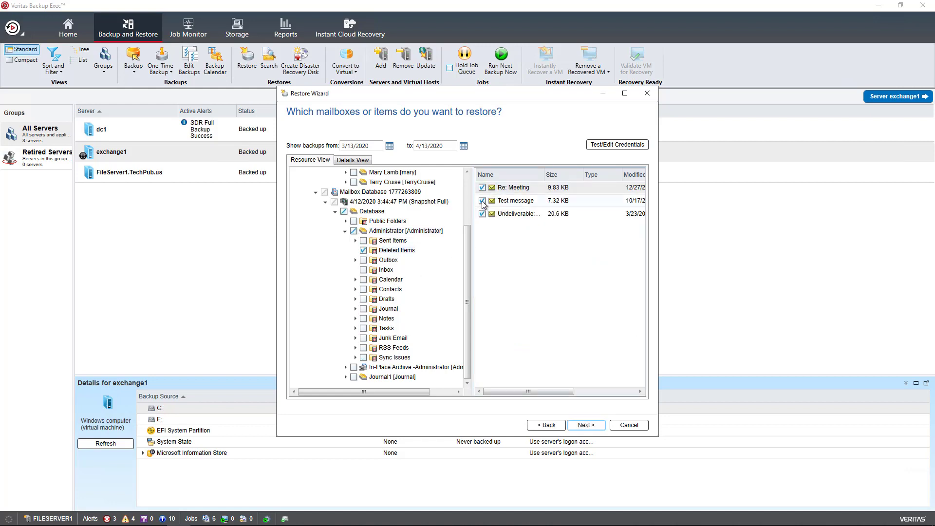
pyautogui.click(586, 425)
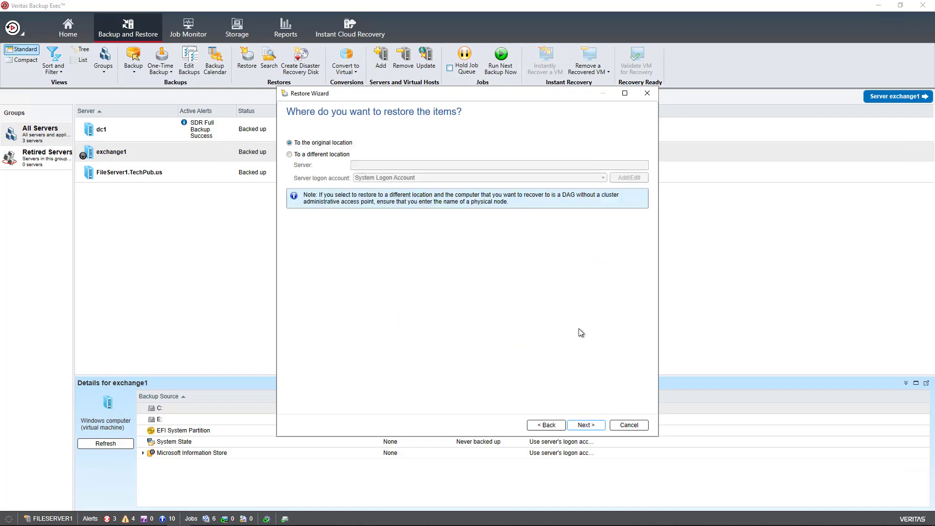
# Restore to the original location with recreate mailboxes and overwrite messages left off.
pyautogui.click(584, 425)
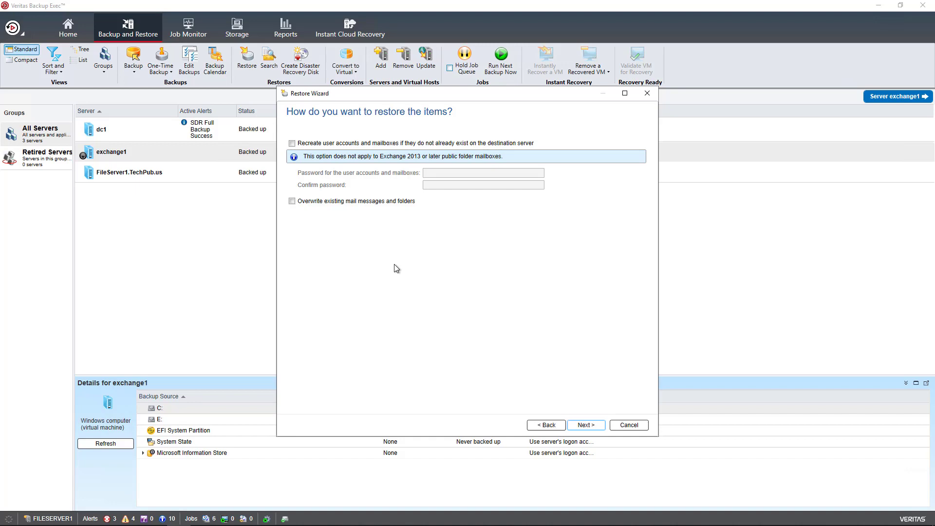
pyautogui.click(292, 143)
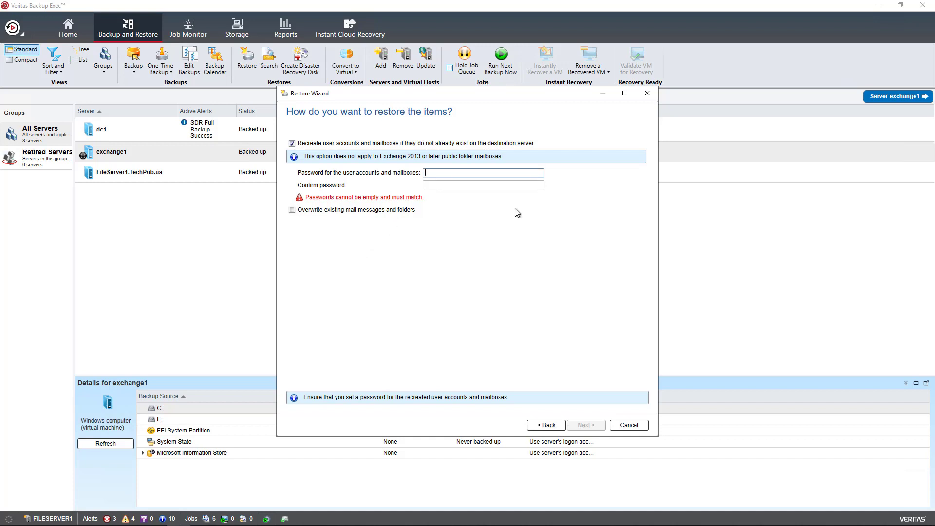
pyautogui.click(292, 210)
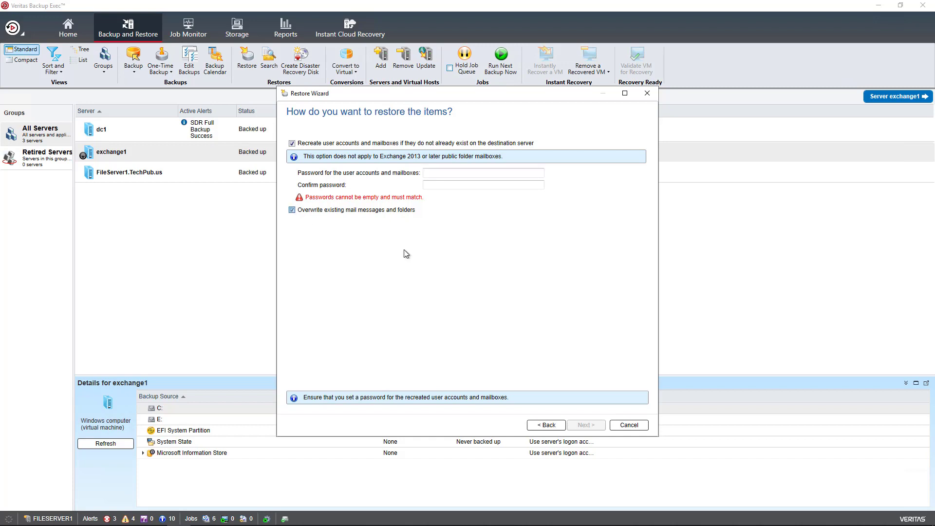
pyautogui.click(292, 210)
pyautogui.click(292, 143)
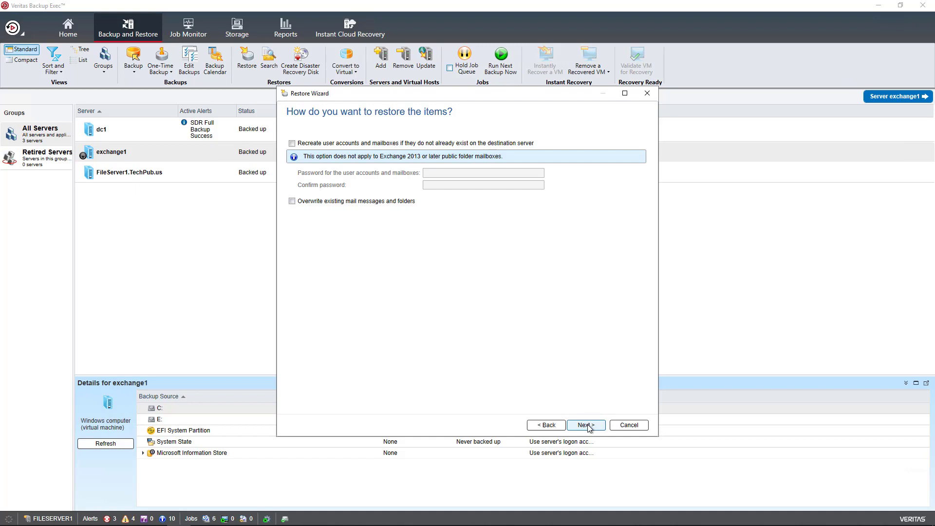
pyautogui.click(586, 425)
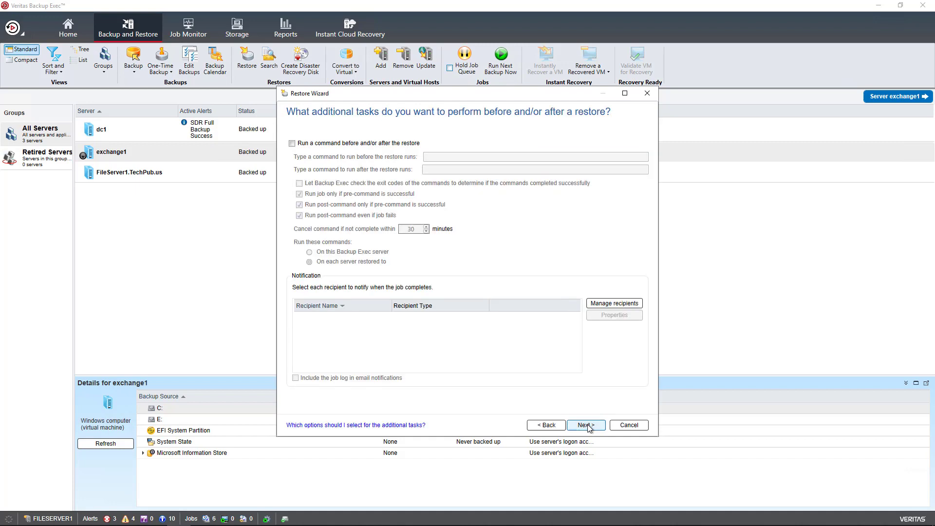
# Submit exchange1 Restore 00007 to run now, with no additional tasks.
pyautogui.click(586, 425)
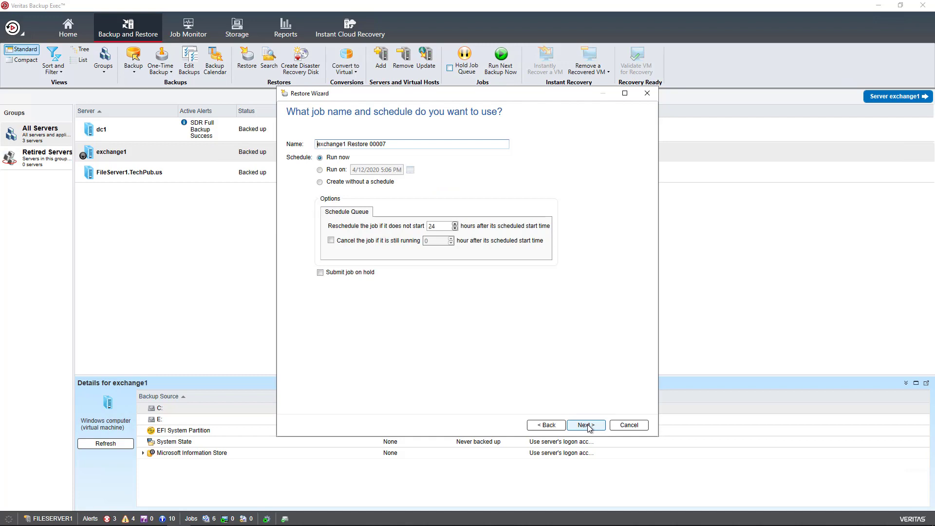
pyautogui.click(586, 425)
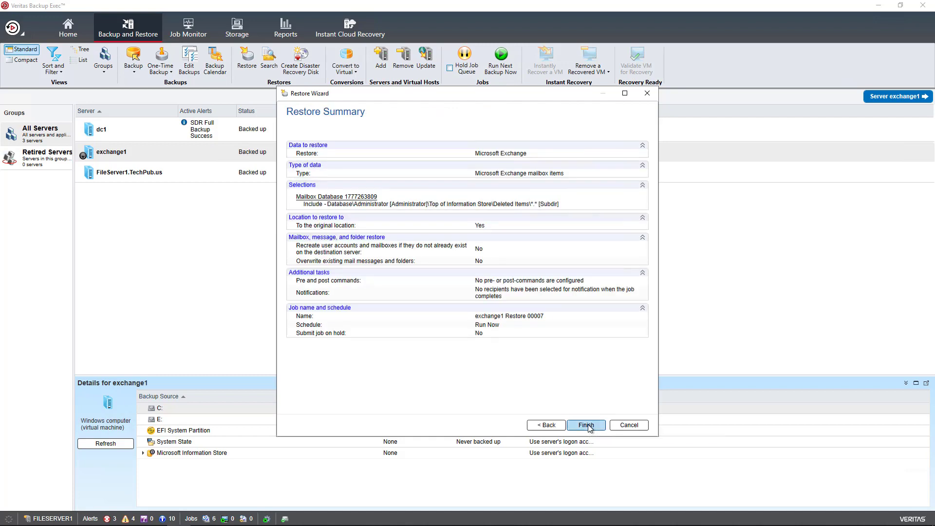
pyautogui.click(587, 425)
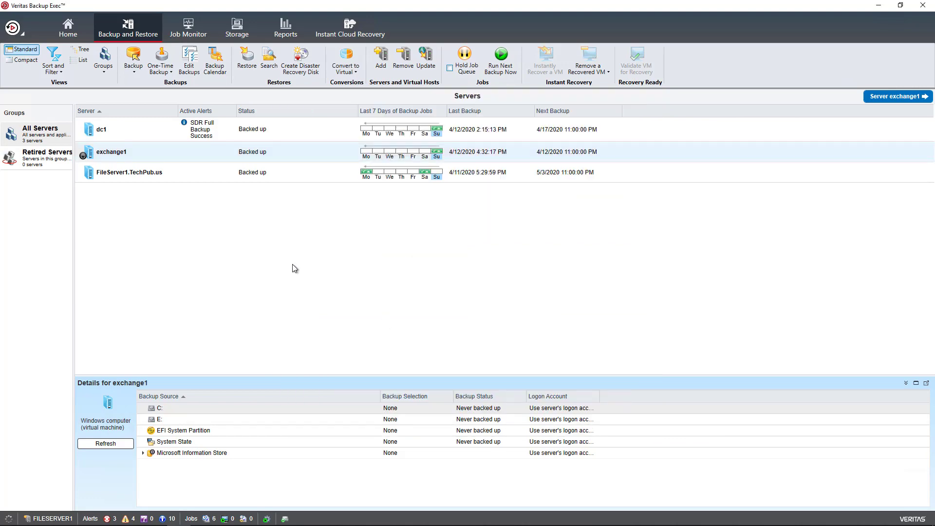
# Open exchange1's jobs and select exchange1 Restore 00007 to watch it finish.
pyautogui.doubleClick(203, 152)
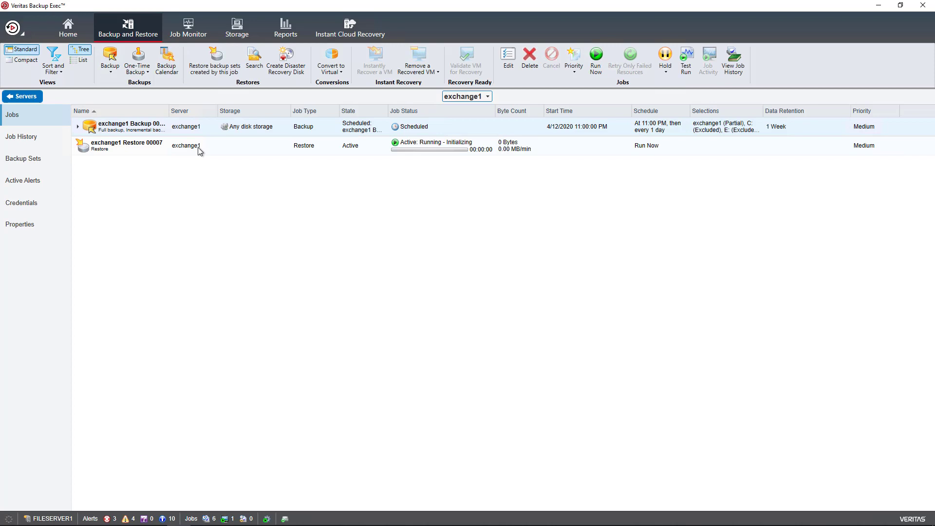
pyautogui.click(78, 127)
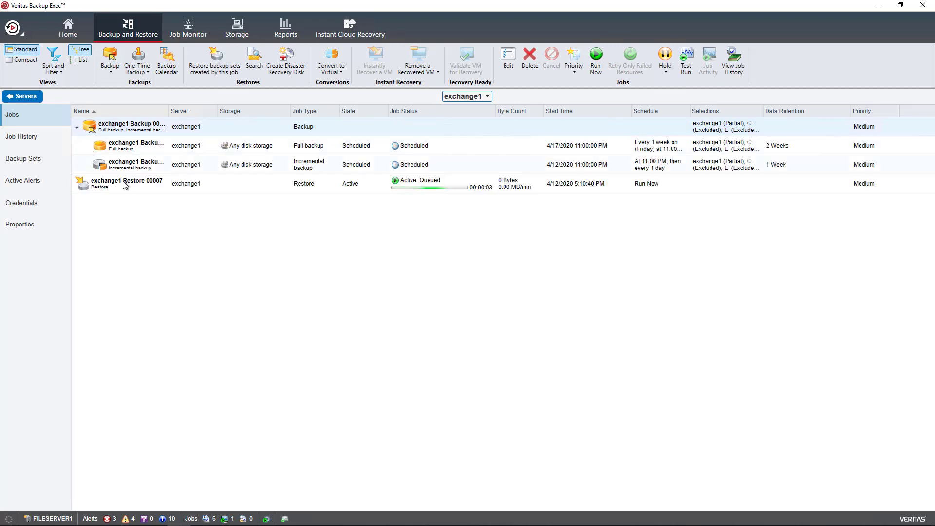
pyautogui.click(125, 187)
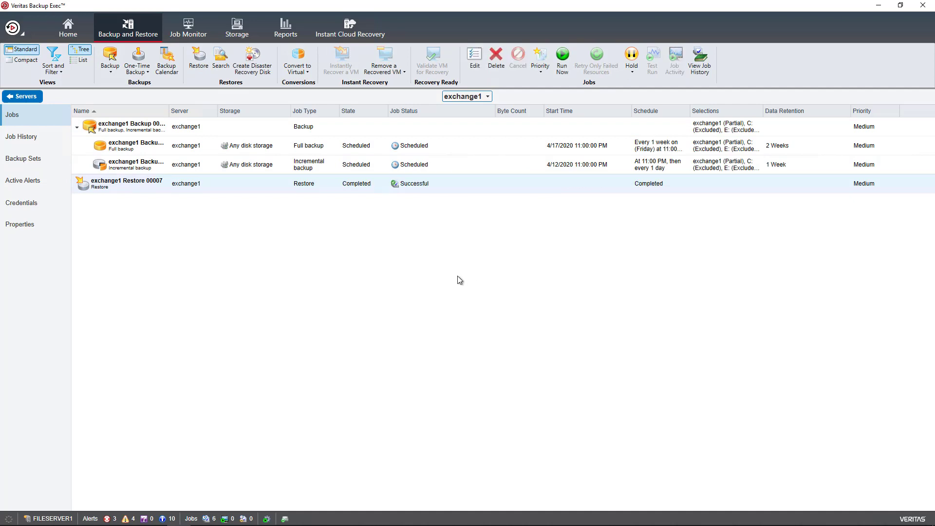
pyautogui.doubleClick(446, 185)
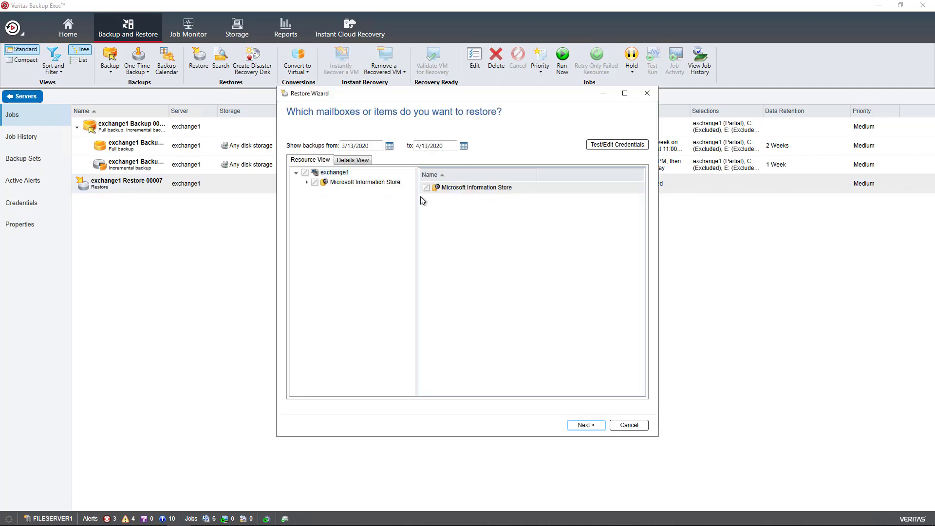
pyautogui.click(306, 183)
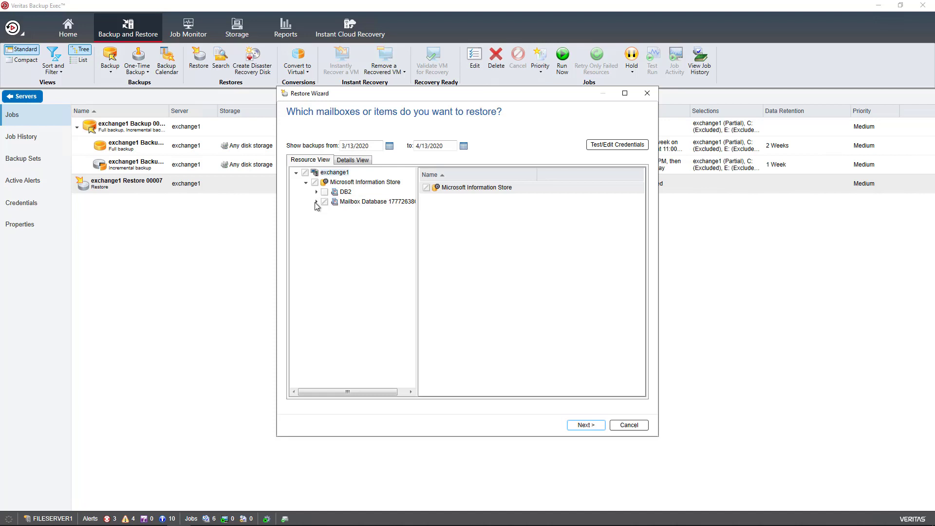
pyautogui.click(315, 203)
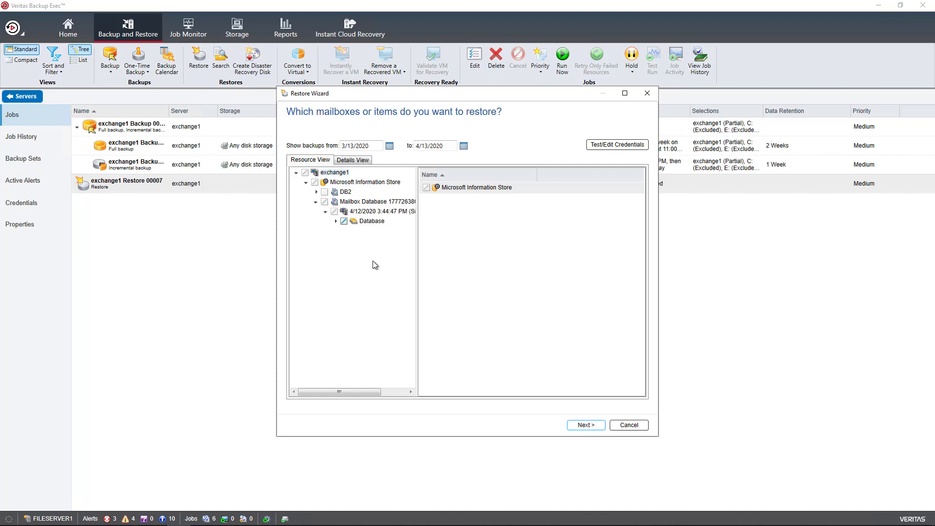
pyautogui.click(336, 221)
pyautogui.click(621, 423)
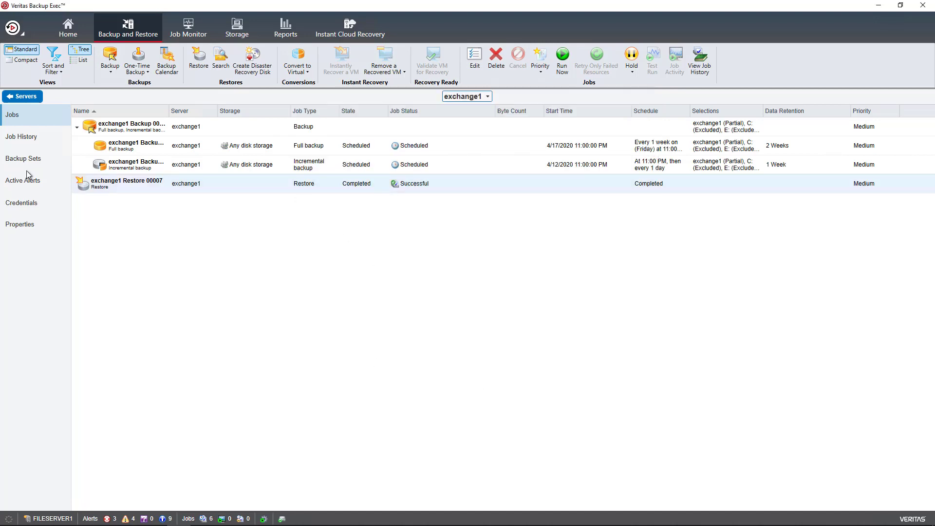
# Read the fully expanded exchange1 Restore 00007 job log from Job History, noting 3 skipped items, then close it.
pyautogui.click(23, 138)
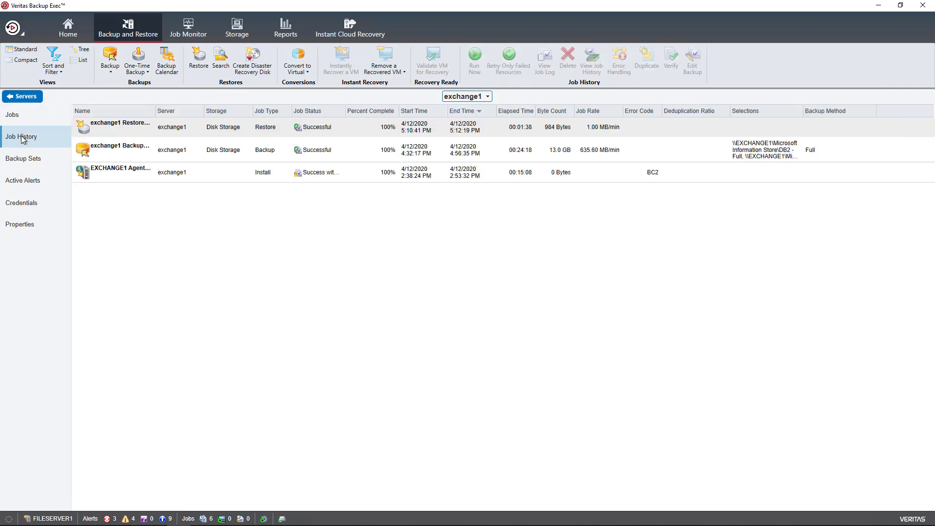
pyautogui.doubleClick(140, 126)
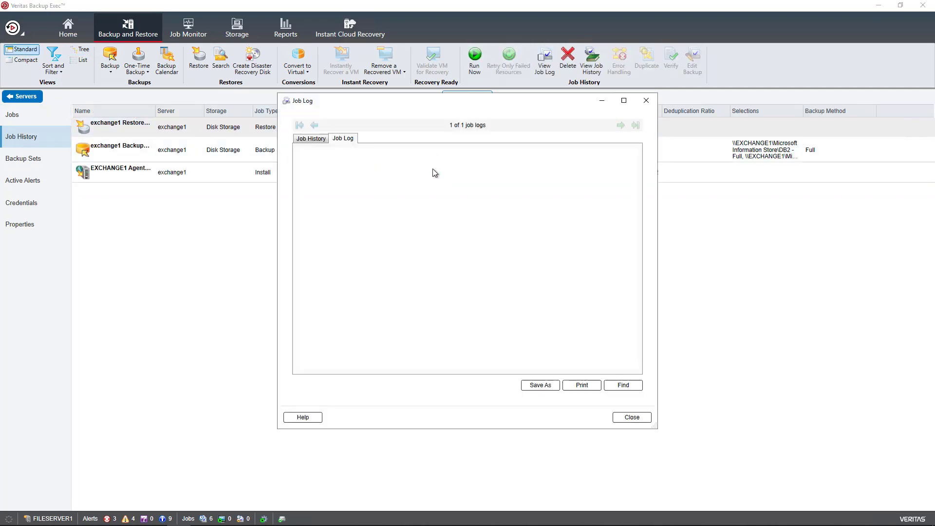
pyautogui.click(547, 195)
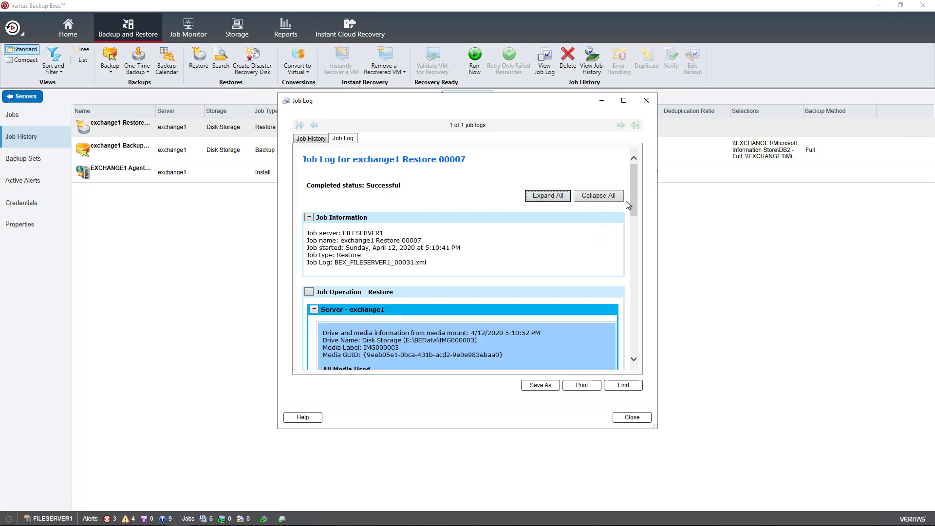
pyautogui.moveTo(633, 194); pyautogui.dragTo(649, 340)
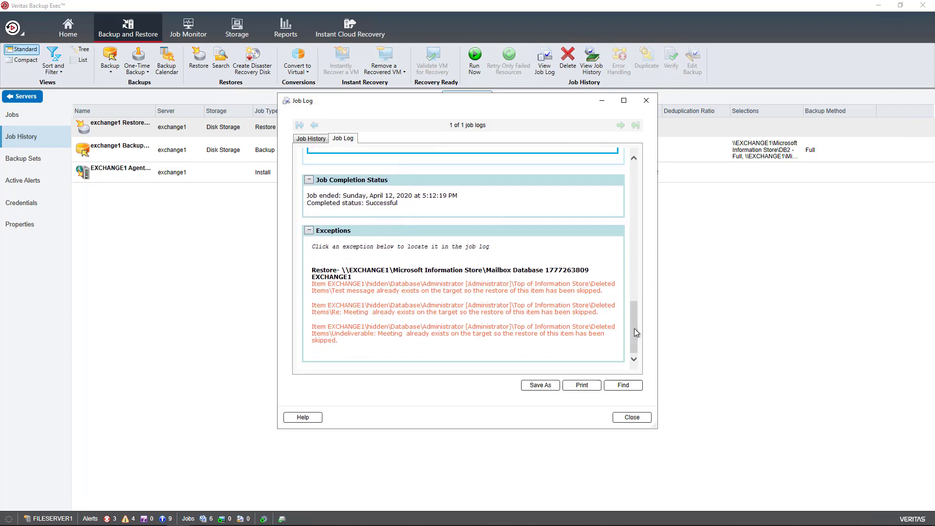
pyautogui.click(632, 418)
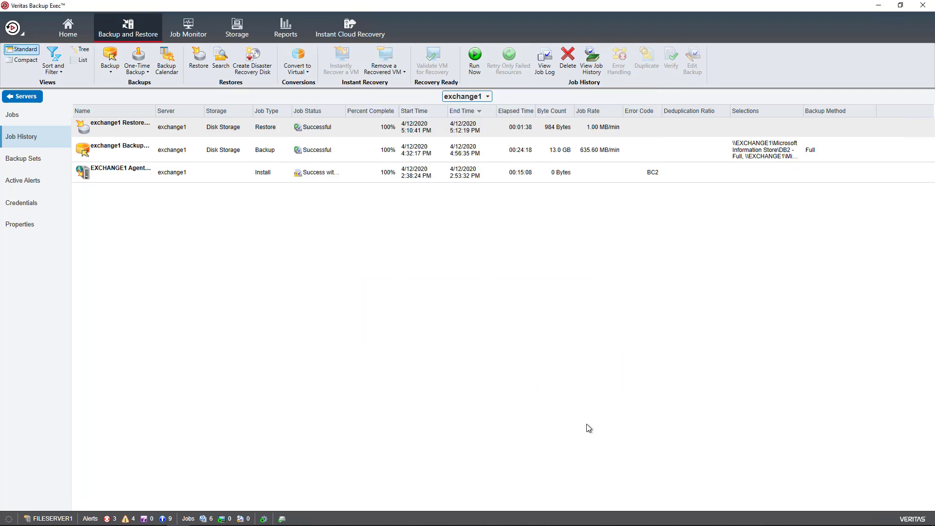